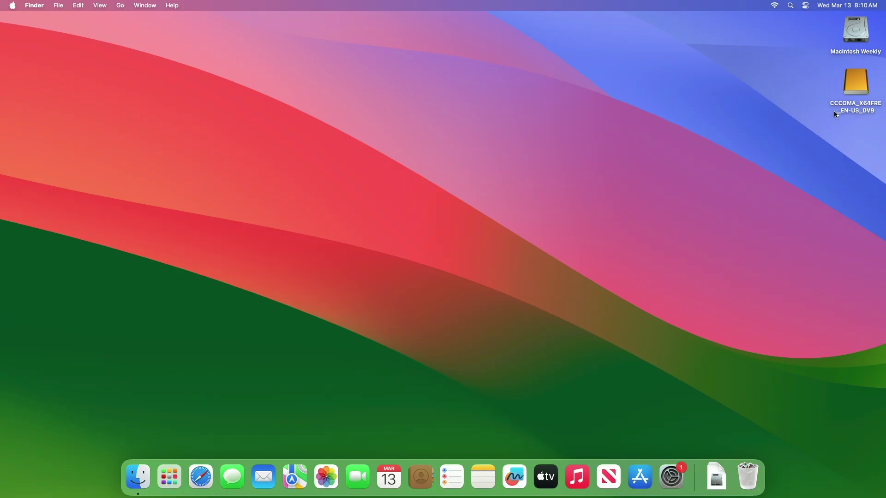
- Browse the CCCOMA_X64FRE_EN-US_DV9 drive's files, close its window, and launch Safari
click(851, 91)
double_click(851, 90)
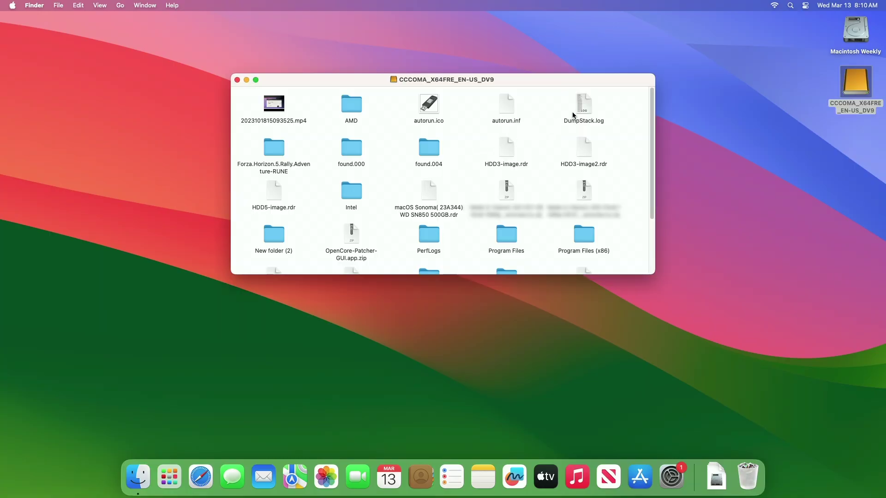
right_click(583, 106)
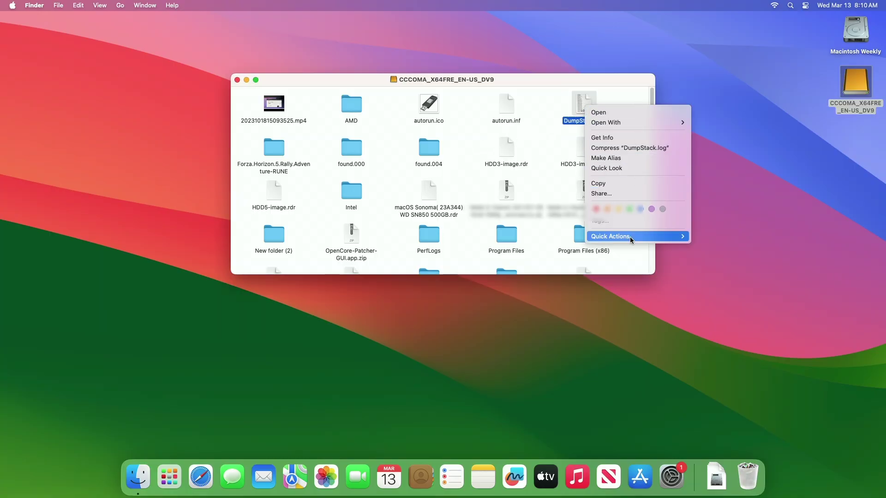
click(625, 95)
click(237, 80)
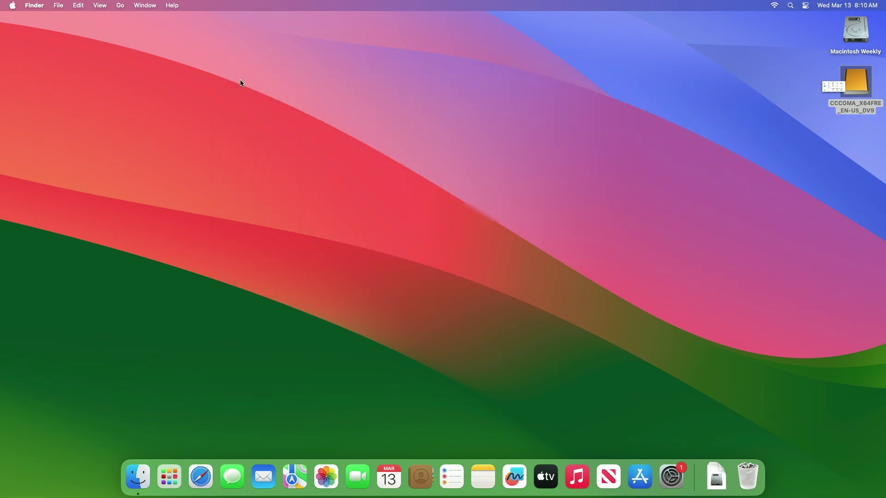
click(208, 467)
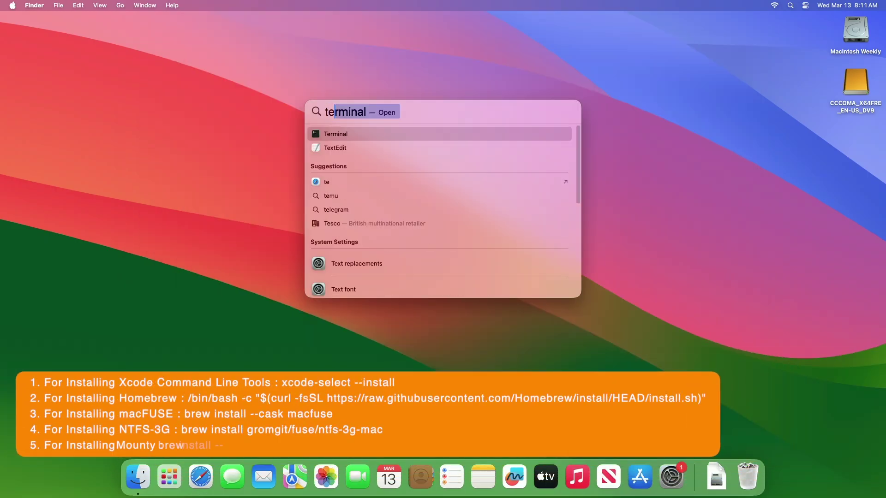
- Open Terminal from a Spotlight search for 'terminal'
key(Return)
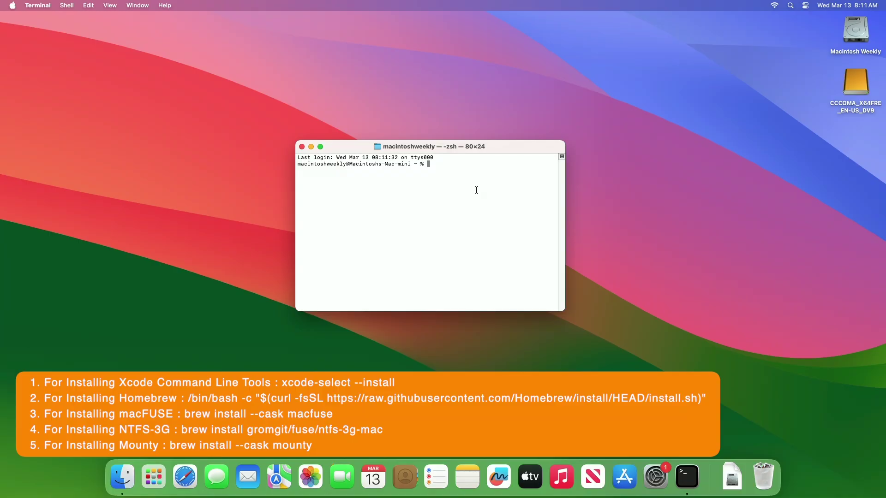
- Install the Xcode command line developer tools via xcode-select --install, accepting the licence
key(super+v)
key(Return)
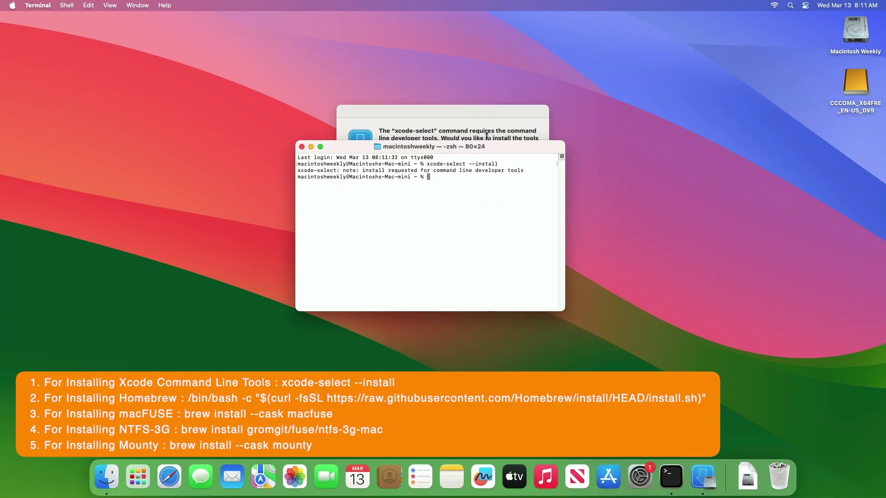
click(482, 119)
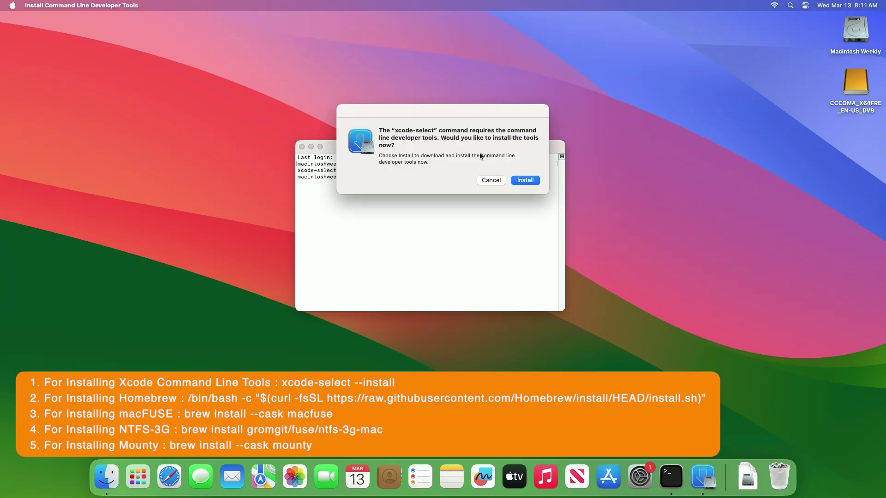
click(520, 179)
click(561, 287)
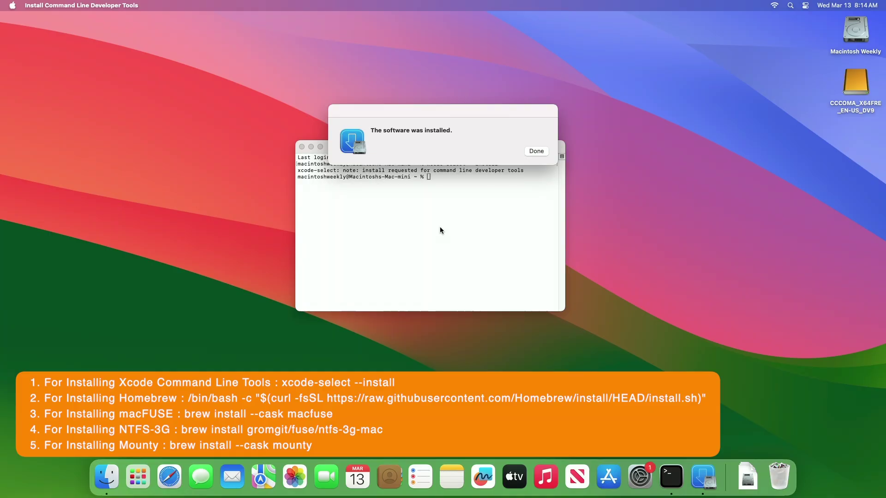
click(532, 152)
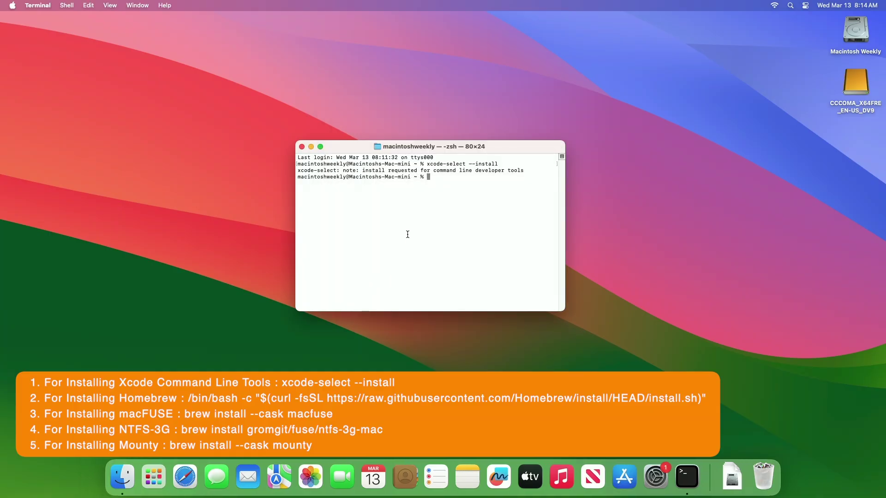
- Run the Homebrew install script, supplying the administrator password and confirming to continue
key(super+v)
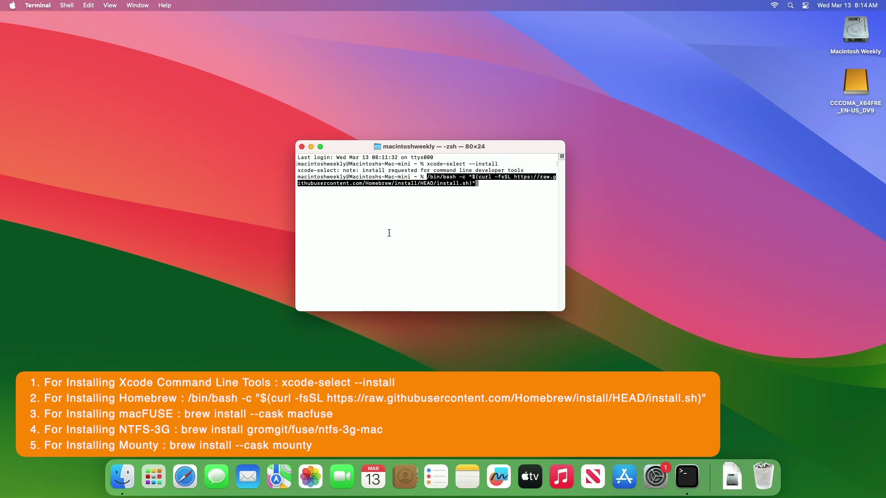
key(Return)
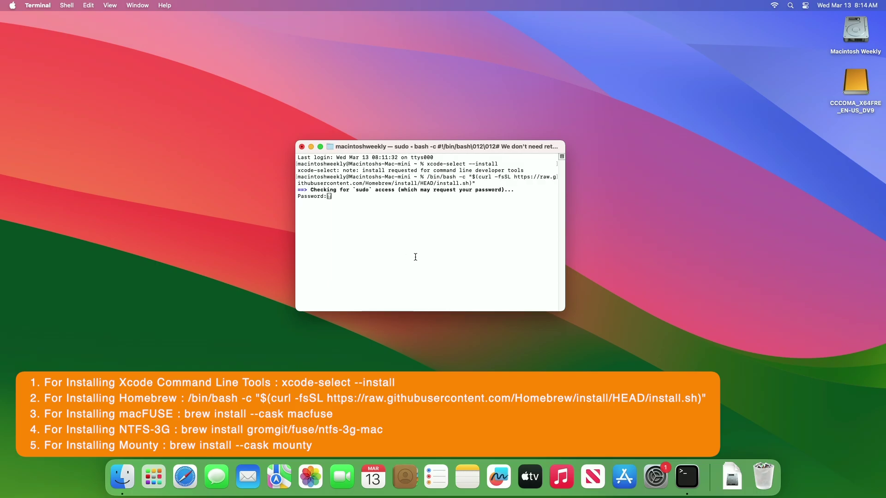
key(Return)
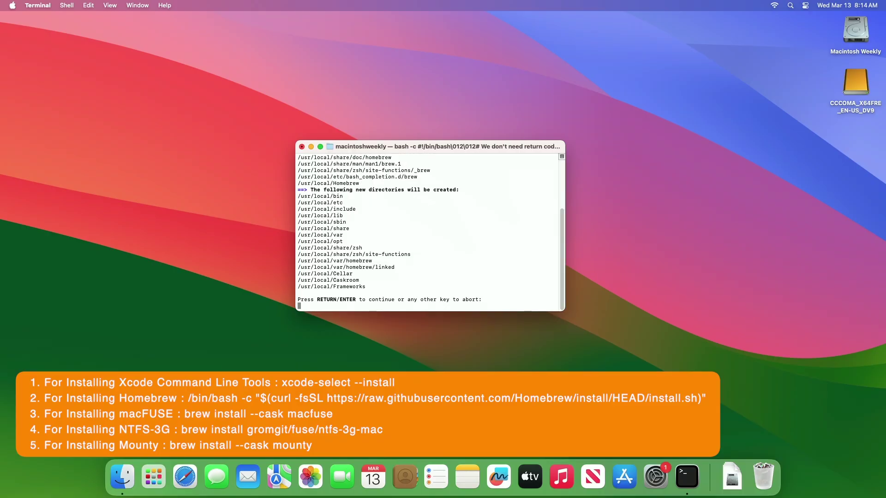
key(Return)
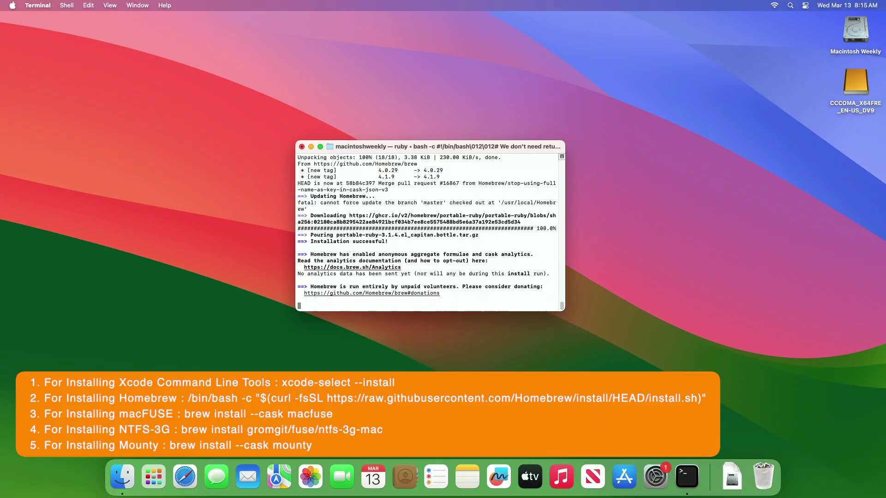
- Install macFUSE with brew install --cask macfuse, supplying the sudo password
key(super+v)
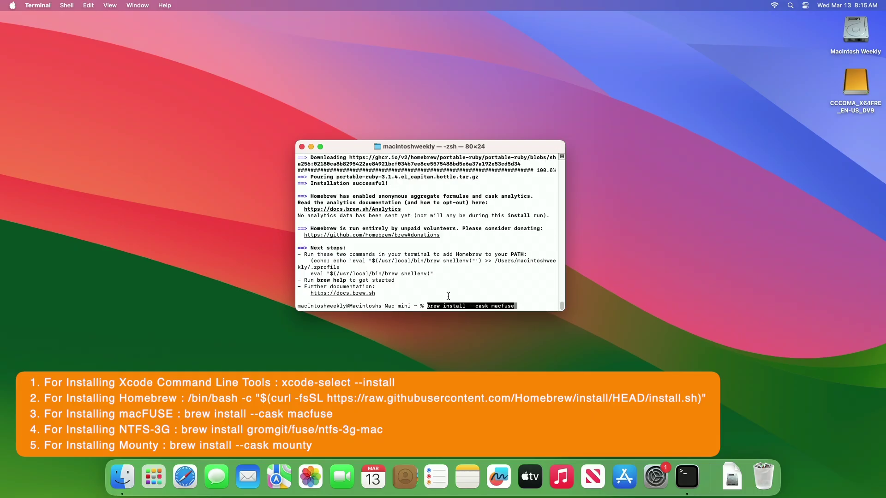
key(Return)
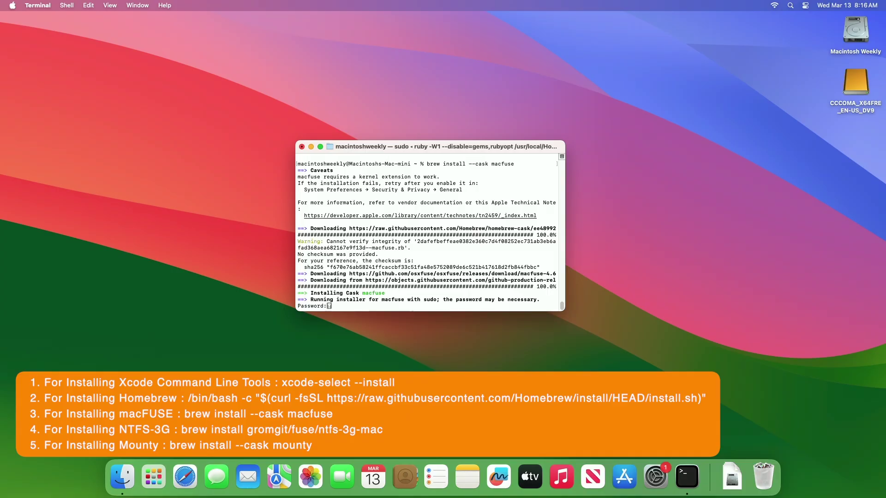
key(Return)
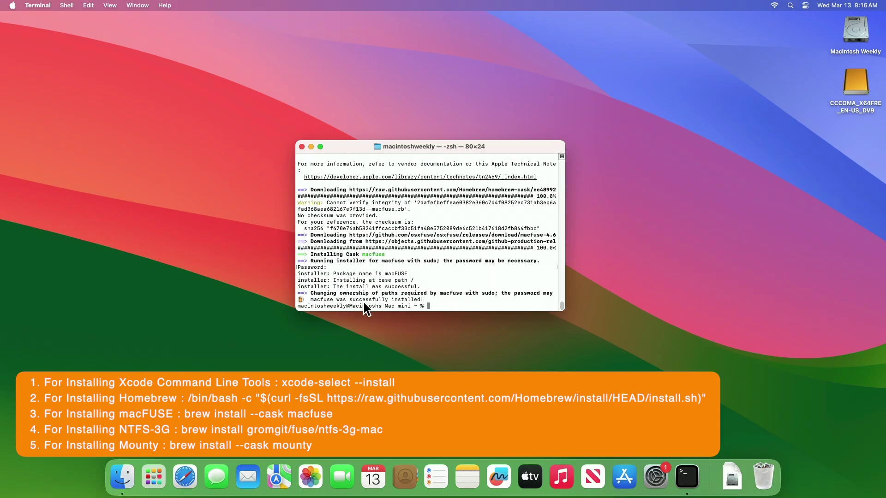
- Install the NTFS driver with brew install gromgit/fuse/ntfs-3g-mac
key(super+v)
key(Return)
key(super+v)
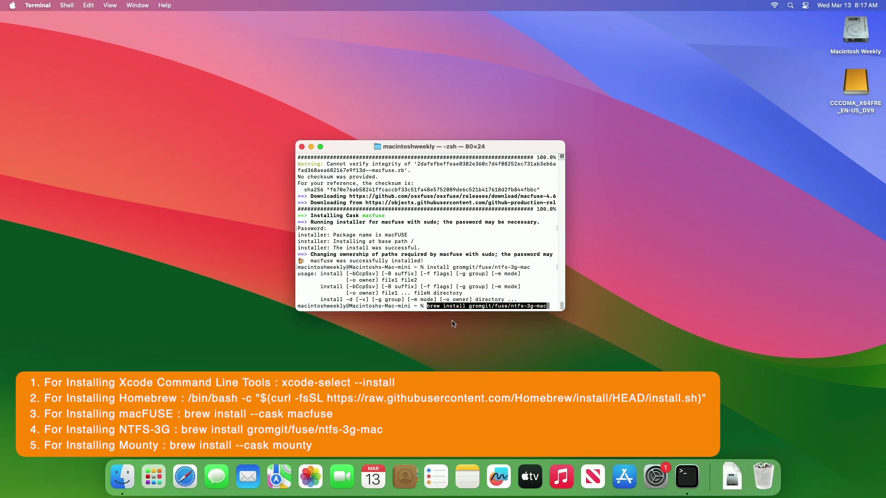
key(Return)
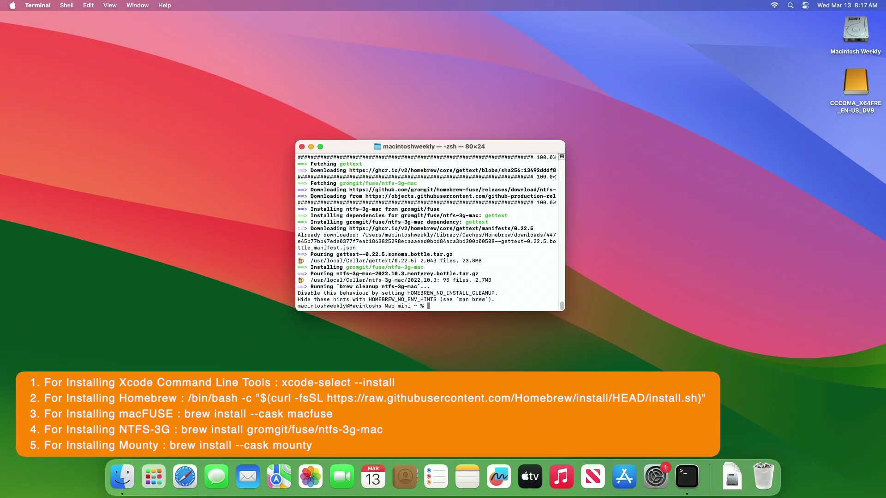
- Install Mounty with brew install --cask mounty
key(super+v)
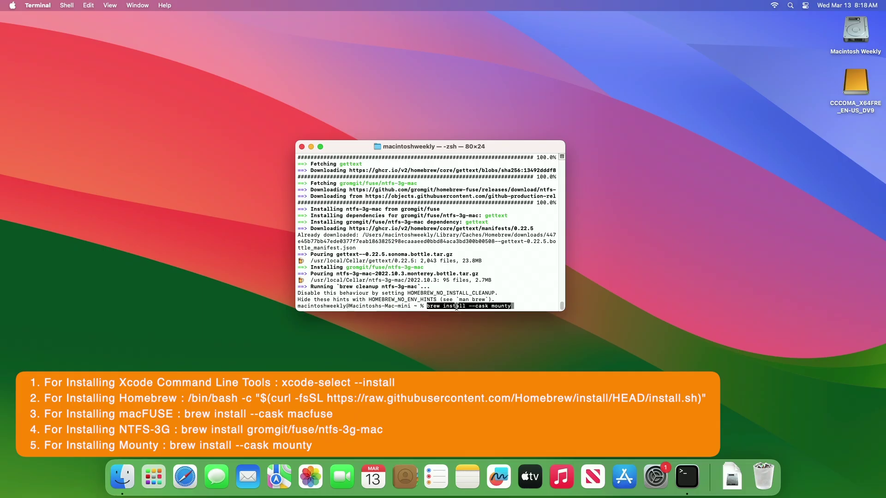
key(Return)
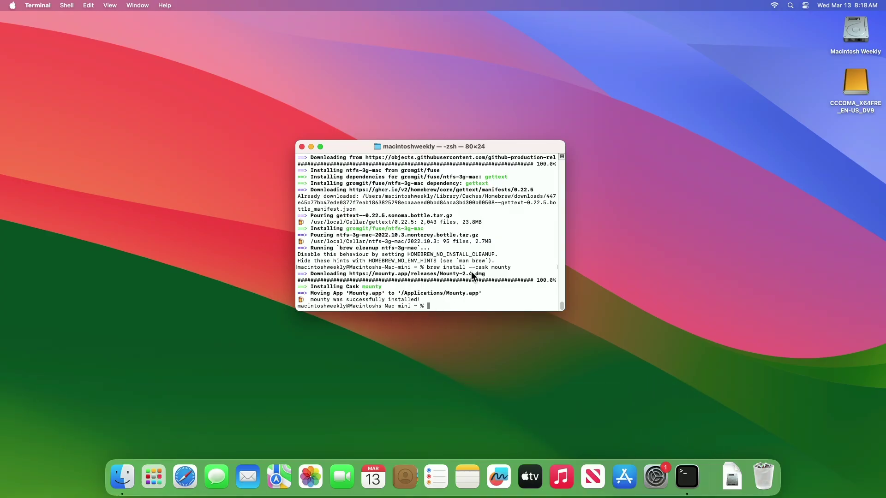
- Quit Terminal and launch Mounty, confirming the downloaded app and acknowledging its notice
key(super+q)
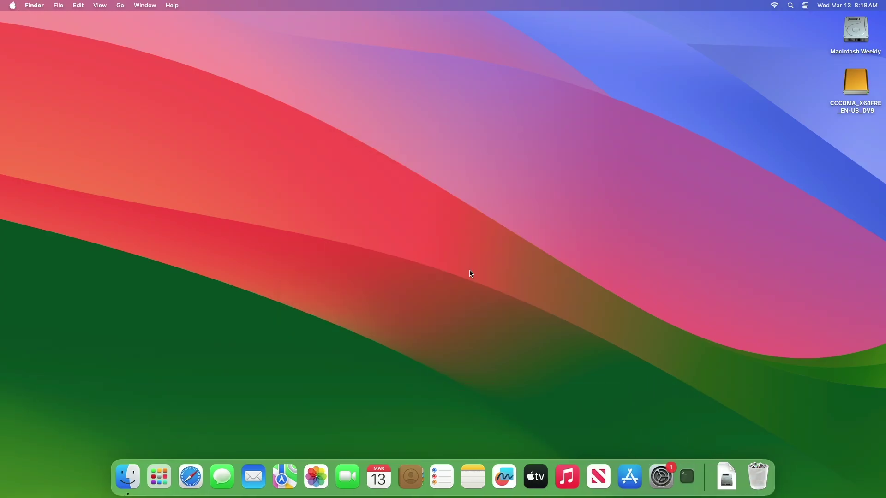
click(174, 482)
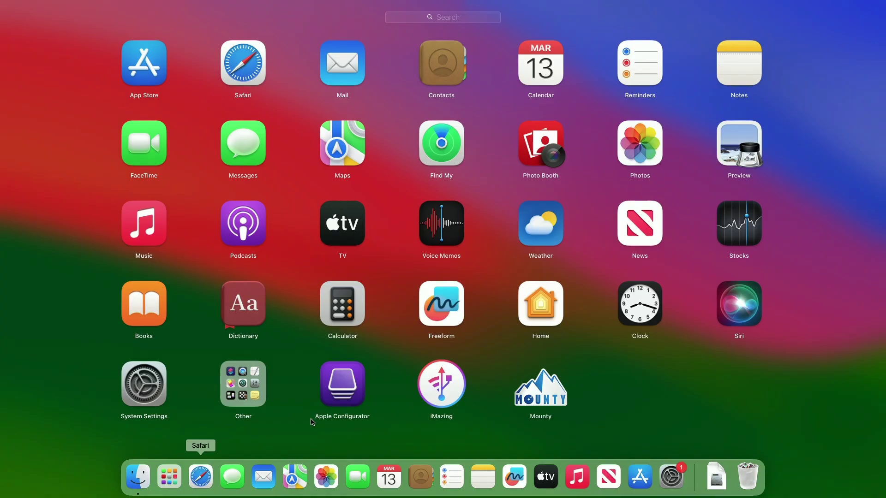
click(518, 396)
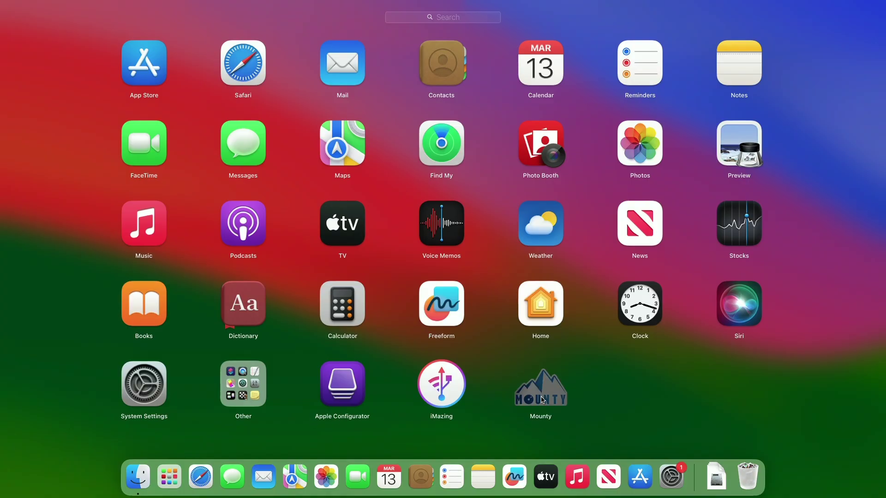
click(471, 203)
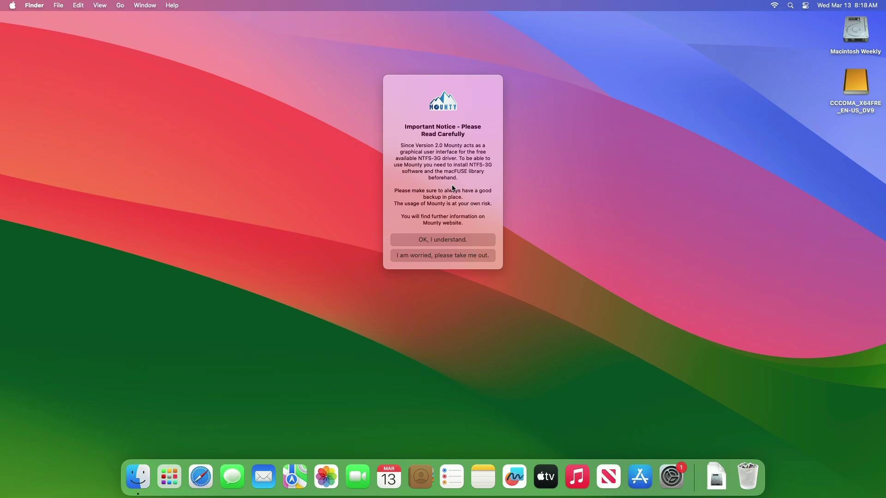
click(470, 241)
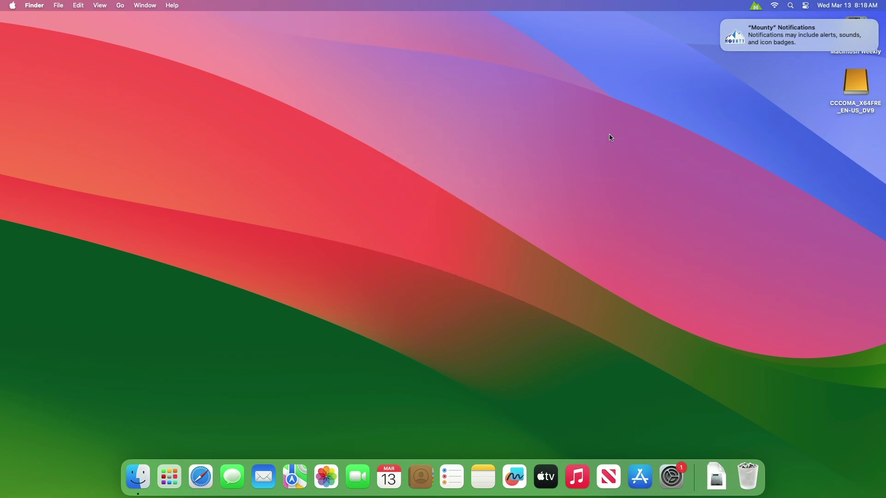
- Turn on Start at Login in Mounty's menu-bar menu
click(722, 21)
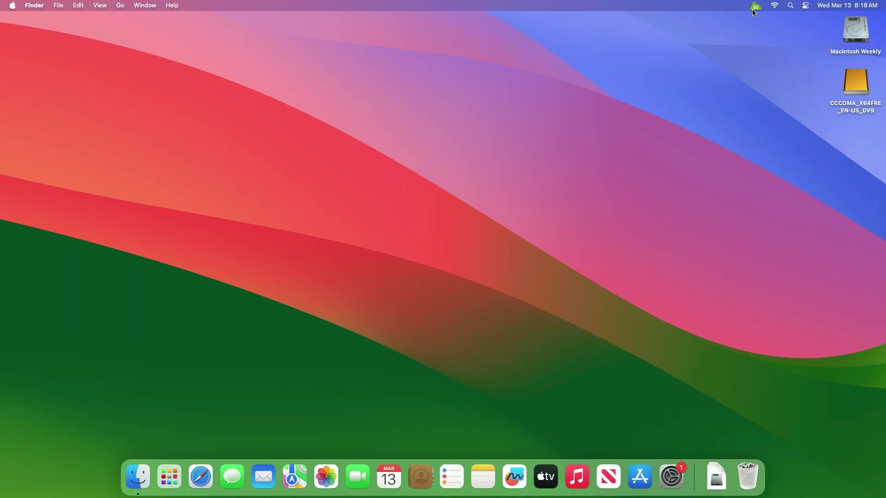
click(755, 8)
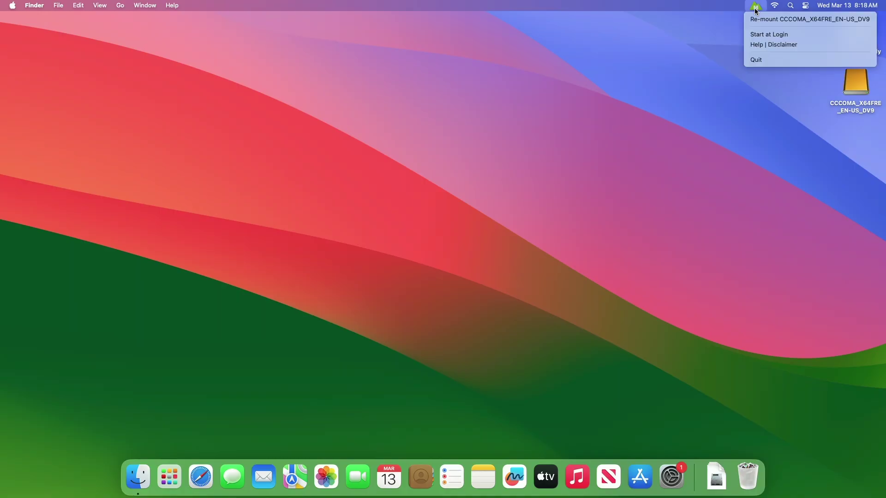
click(769, 35)
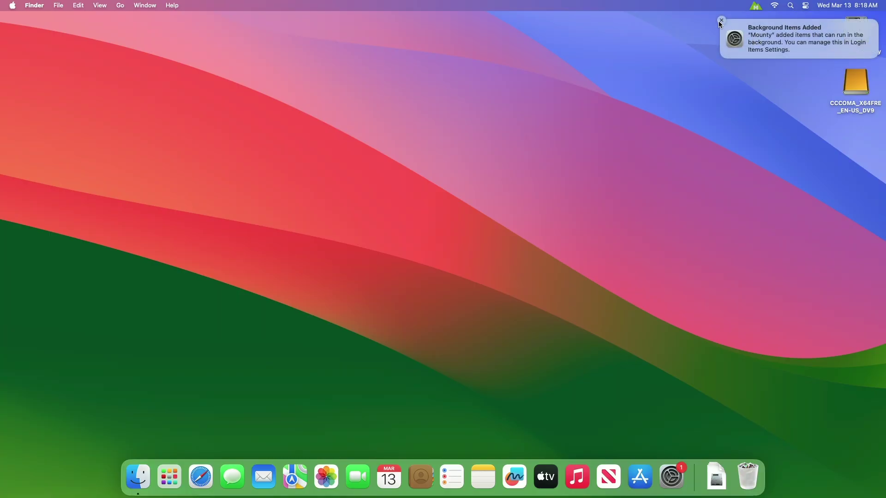
click(721, 20)
click(756, 6)
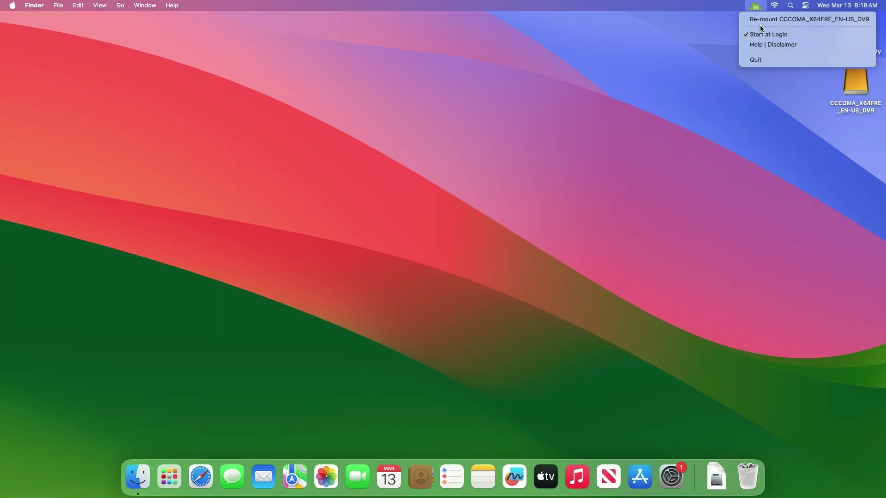
- Re-mount the CCCOMA_X64FRE_EN-US_DV9 drive from Mounty, entering the administrator password
click(762, 21)
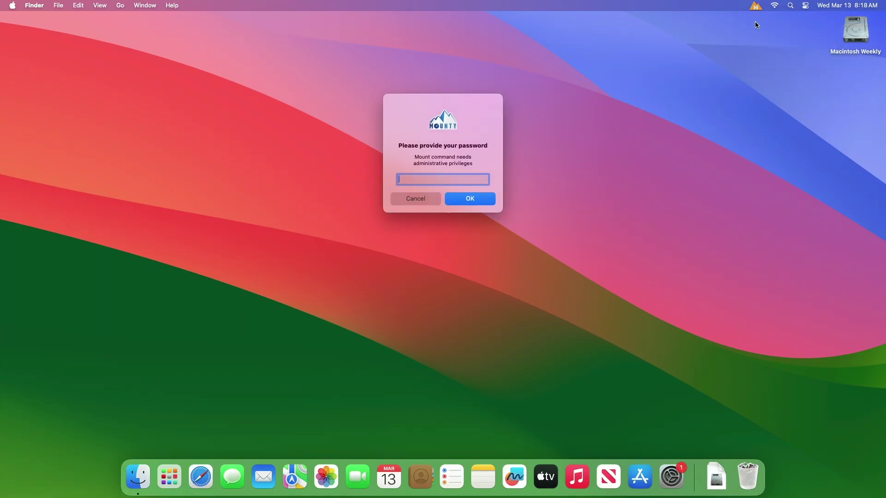
text(••••)
key(Return)
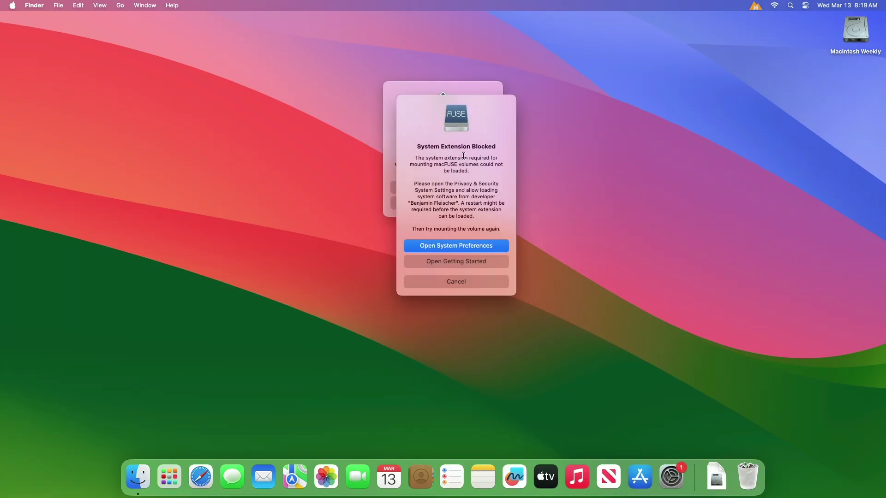
- After the blocked-extension failure, open Privacy & Security in System Settings
click(440, 246)
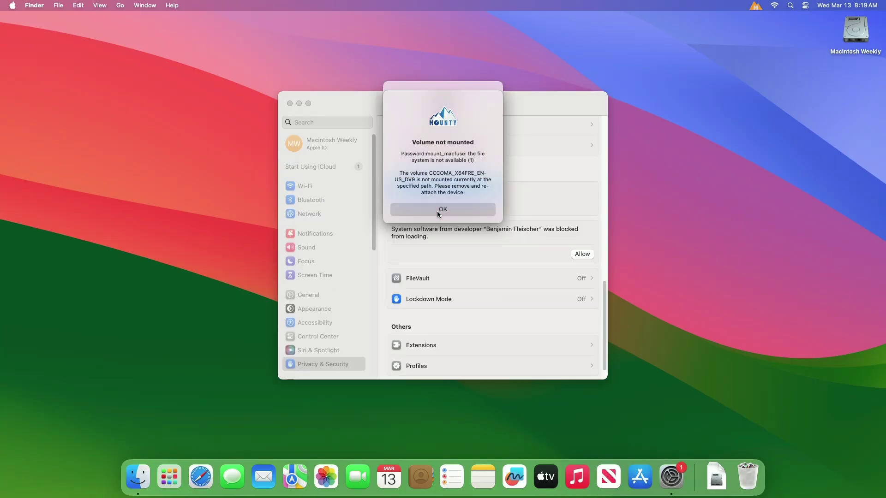
click(438, 210)
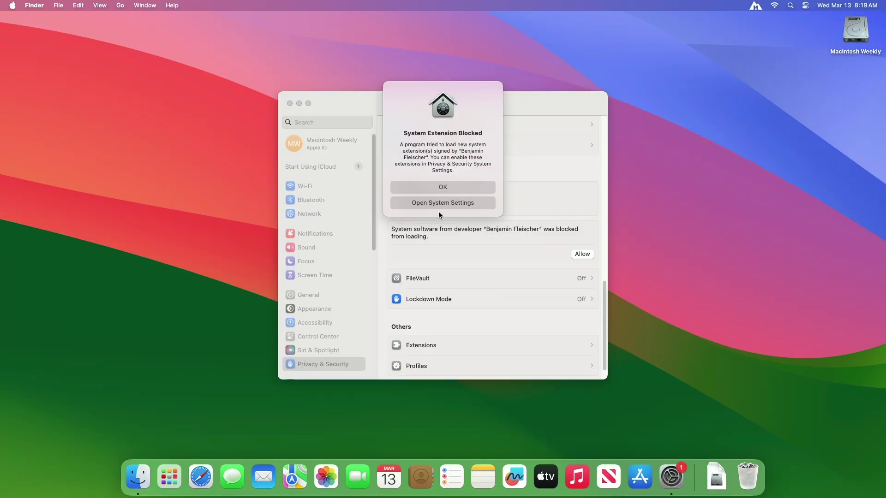
click(465, 203)
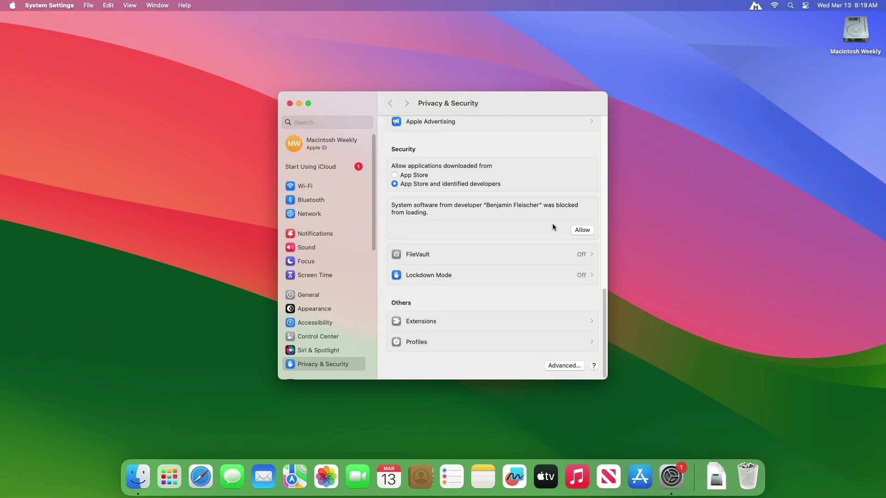
- Allow the blocked macFUSE system software with the account password, then restart the Mac
click(577, 230)
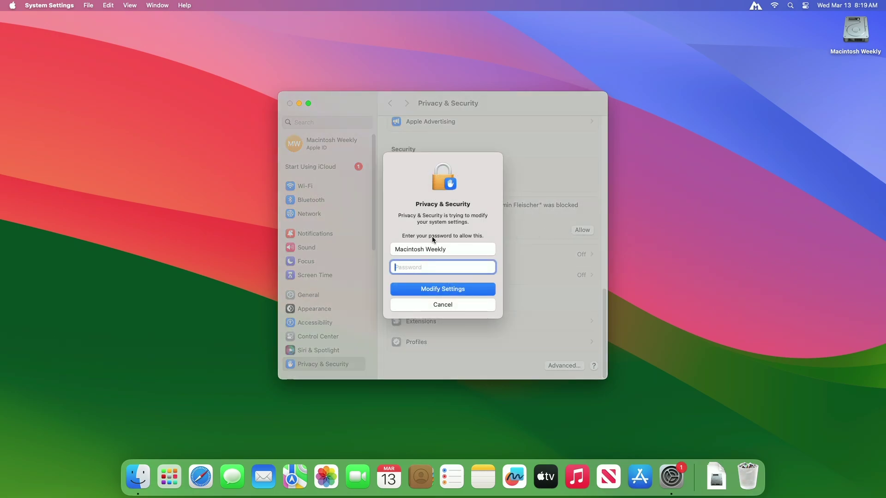
text(••••)
key(Return)
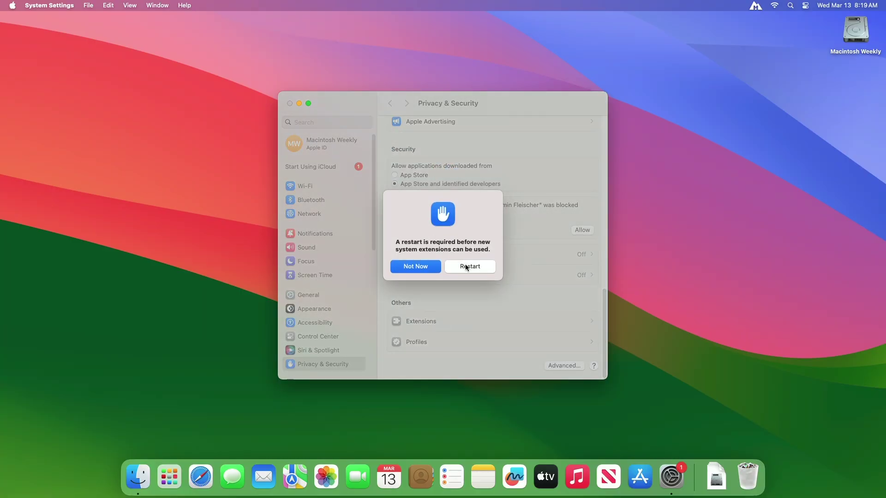
click(466, 267)
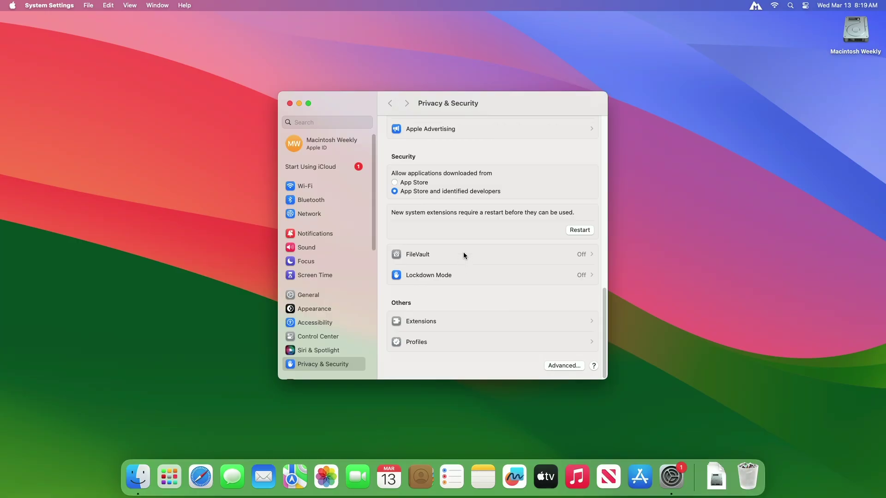
click(577, 229)
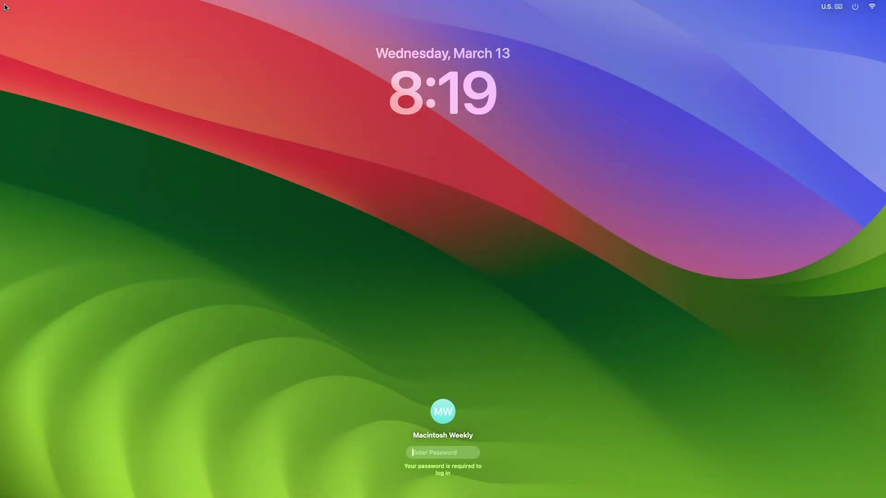
- Sign back in at the macOS login window with the account password
text(••••)
key(Return)
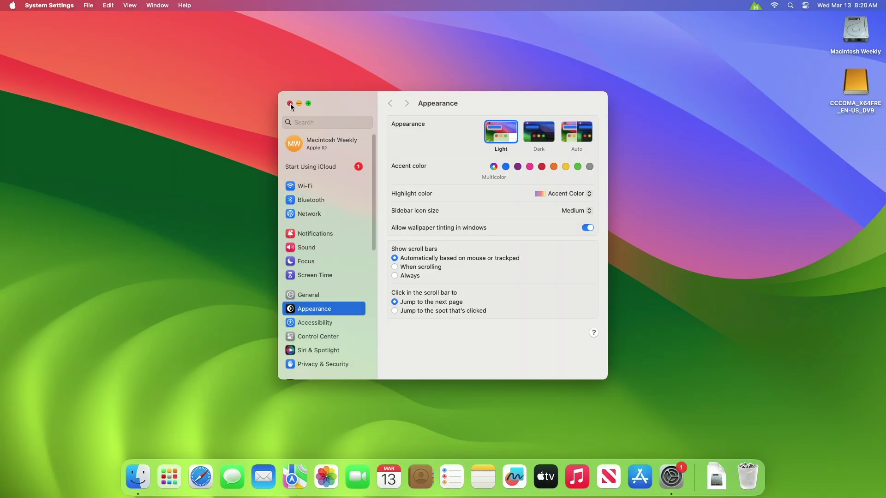
- Close System Settings and re-mount CCCOMA_X64FRE_EN-US_DV9 read-write from Mounty, authorising with the password
click(289, 102)
click(754, 5)
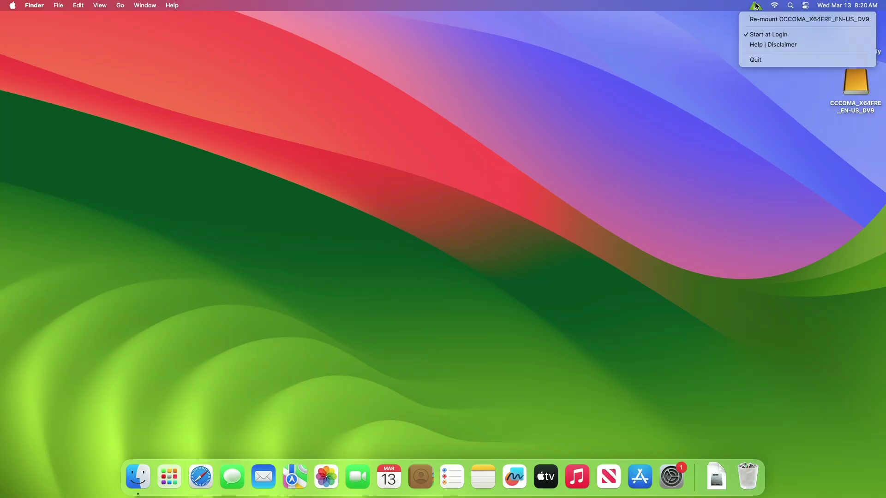
click(766, 18)
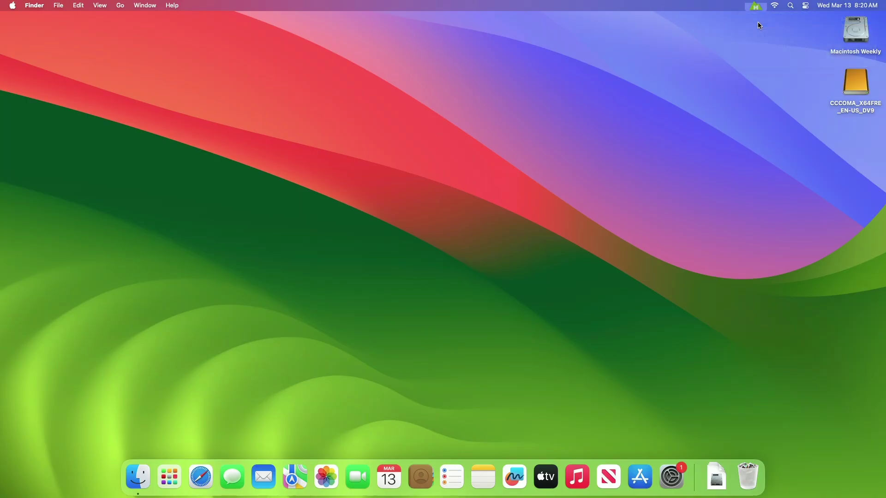
click(443, 179)
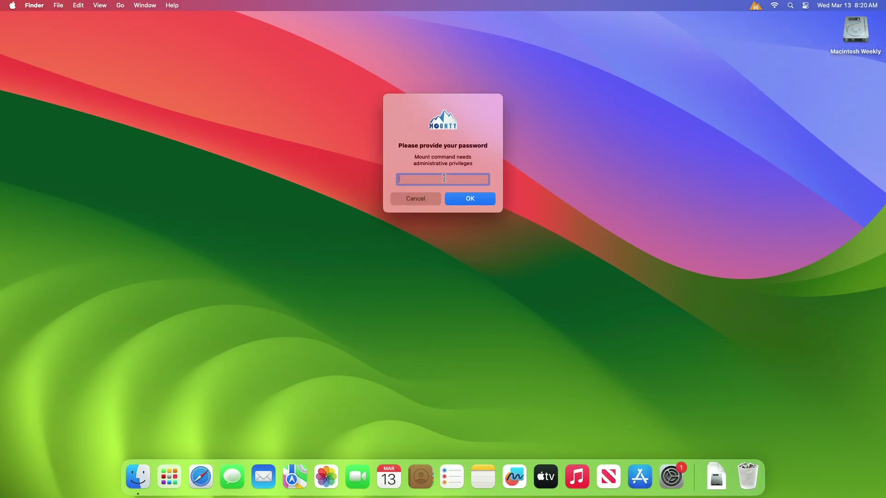
text(*****)
key(Return)
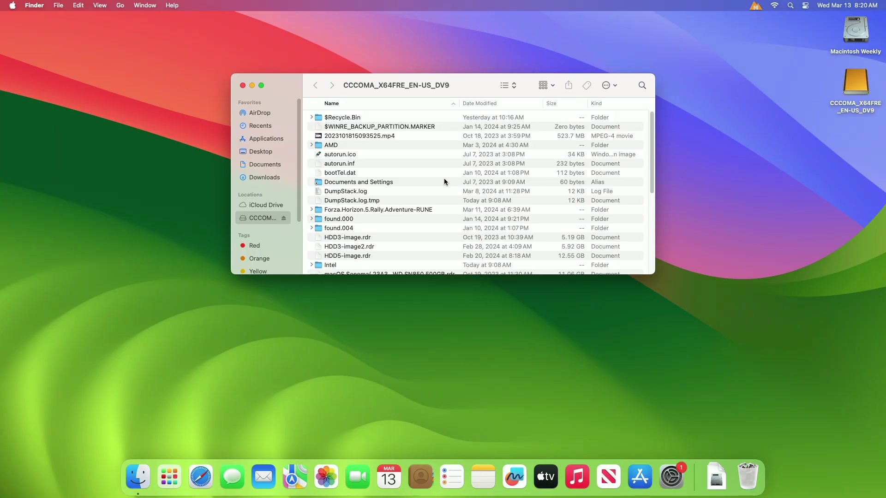
- Show CCCOMA_X64FRE_EN-US_DV9 as icons, add an 'untitled folder' there, then trash it
click(513, 87)
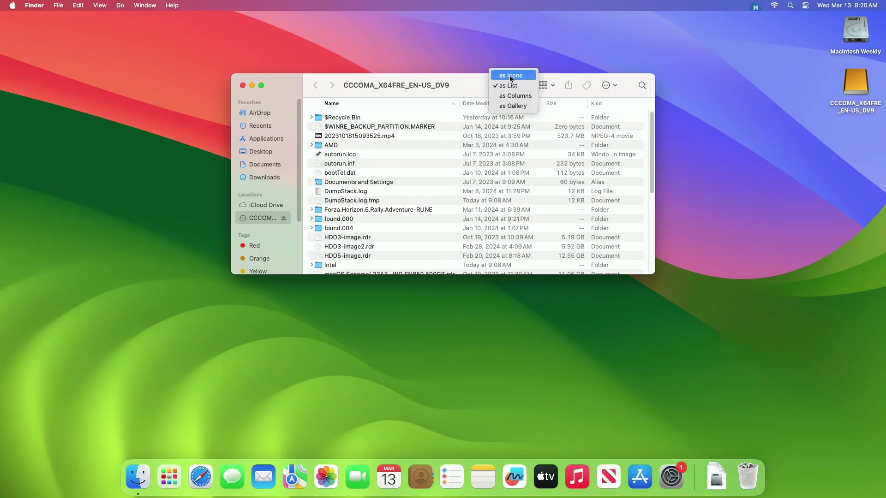
click(509, 76)
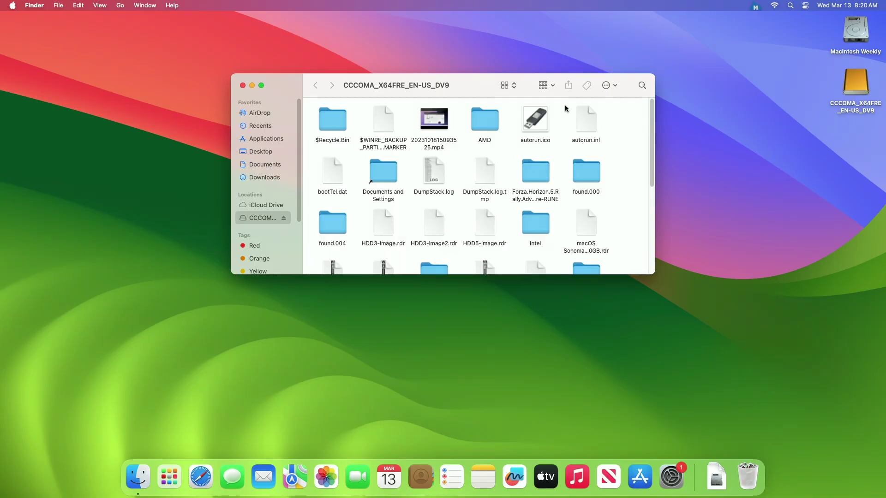
right_click(626, 126)
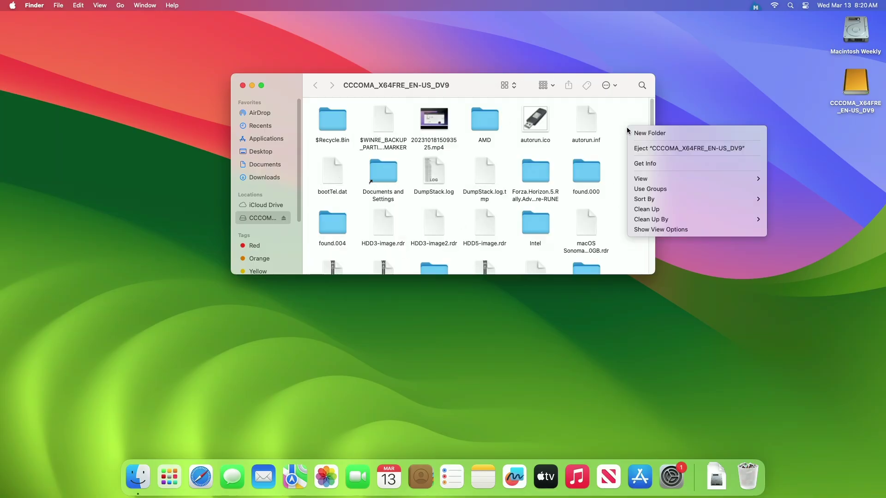
click(640, 132)
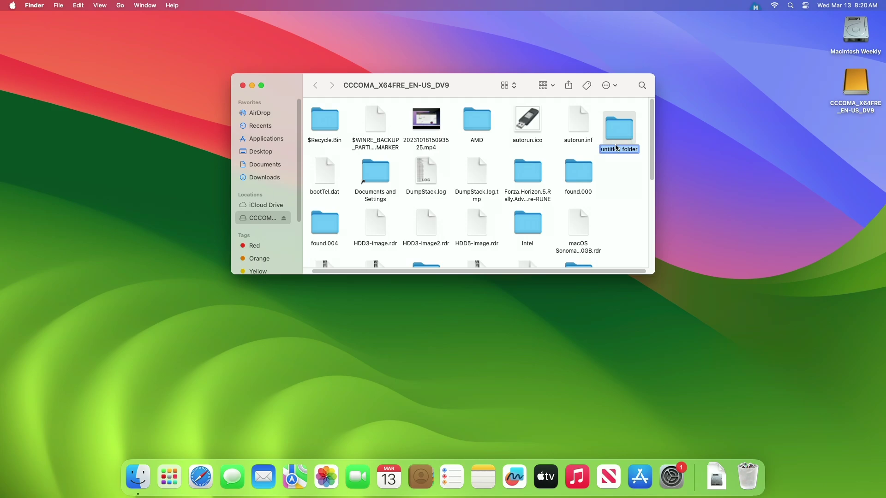
right_click(620, 123)
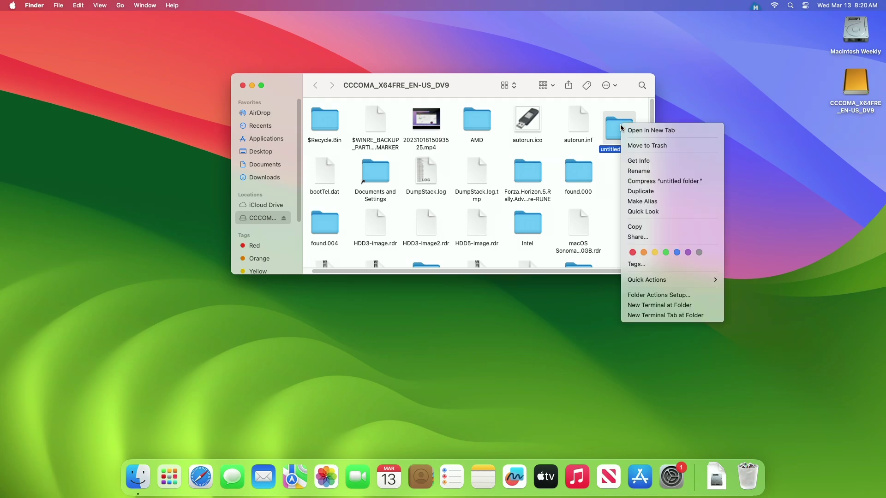
click(648, 145)
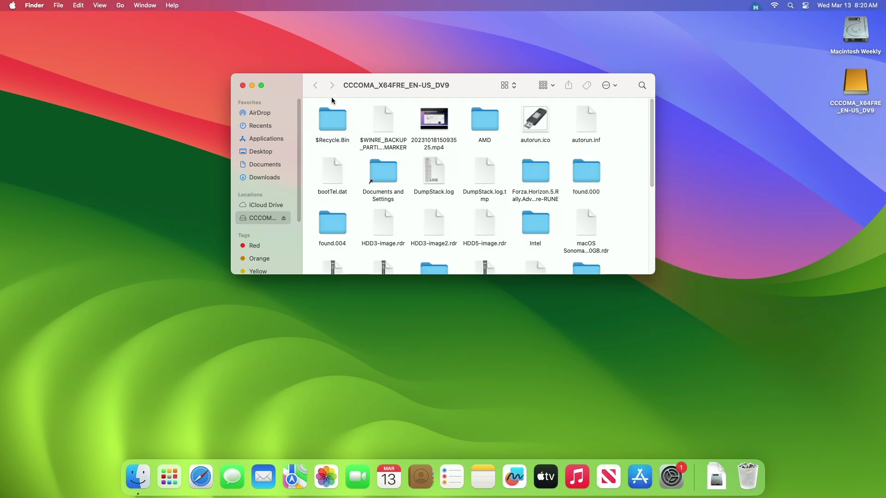